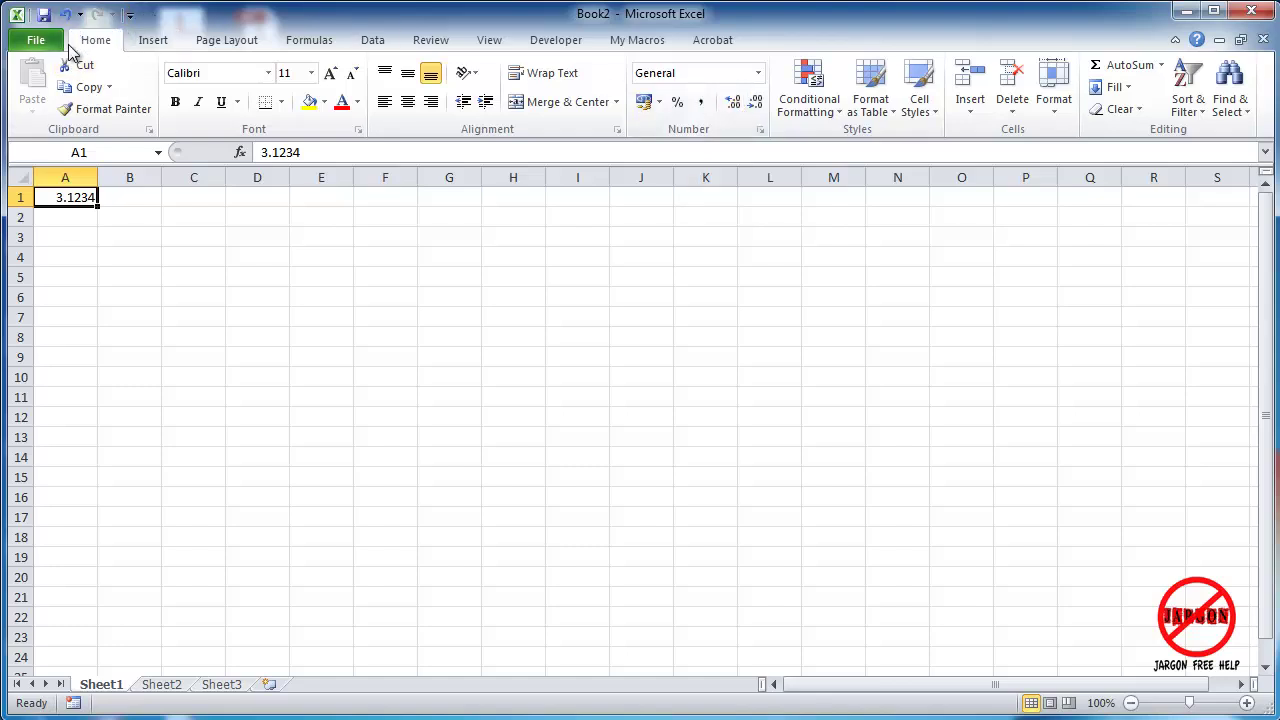
Increase the decimal places shown in cell A1 to six, and reduce them to zero.
click(734, 104)
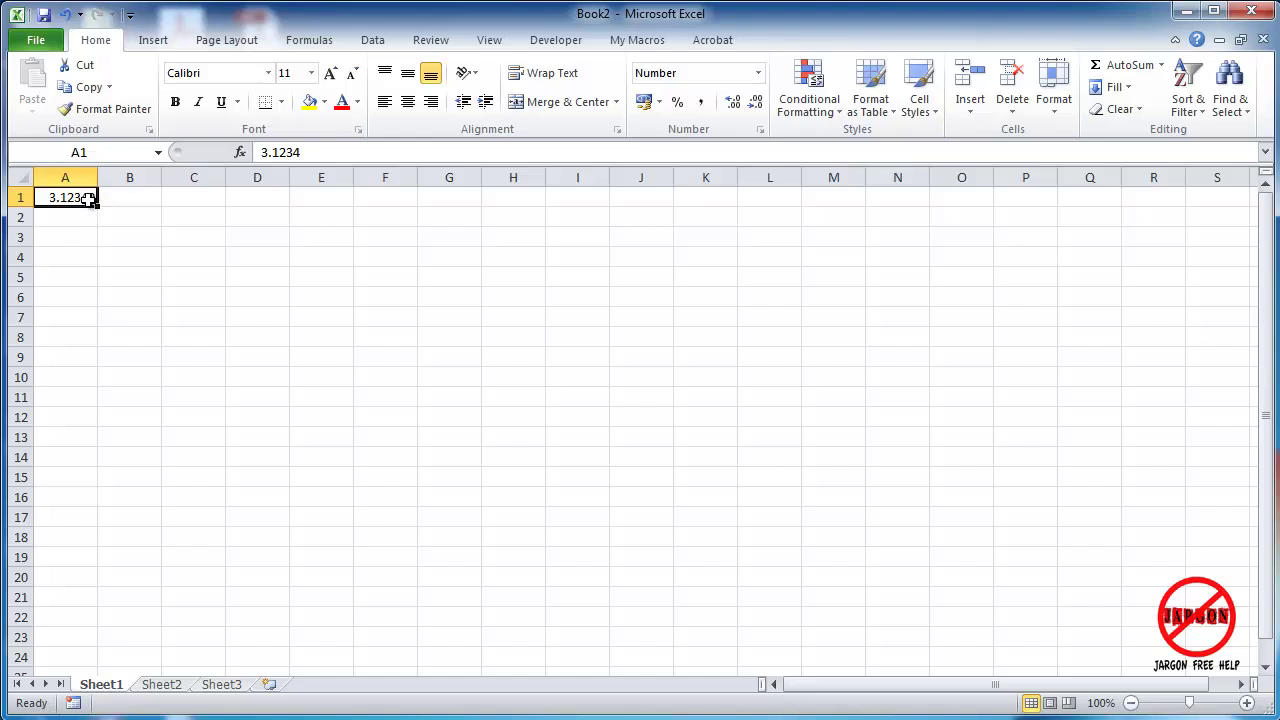
click(733, 103)
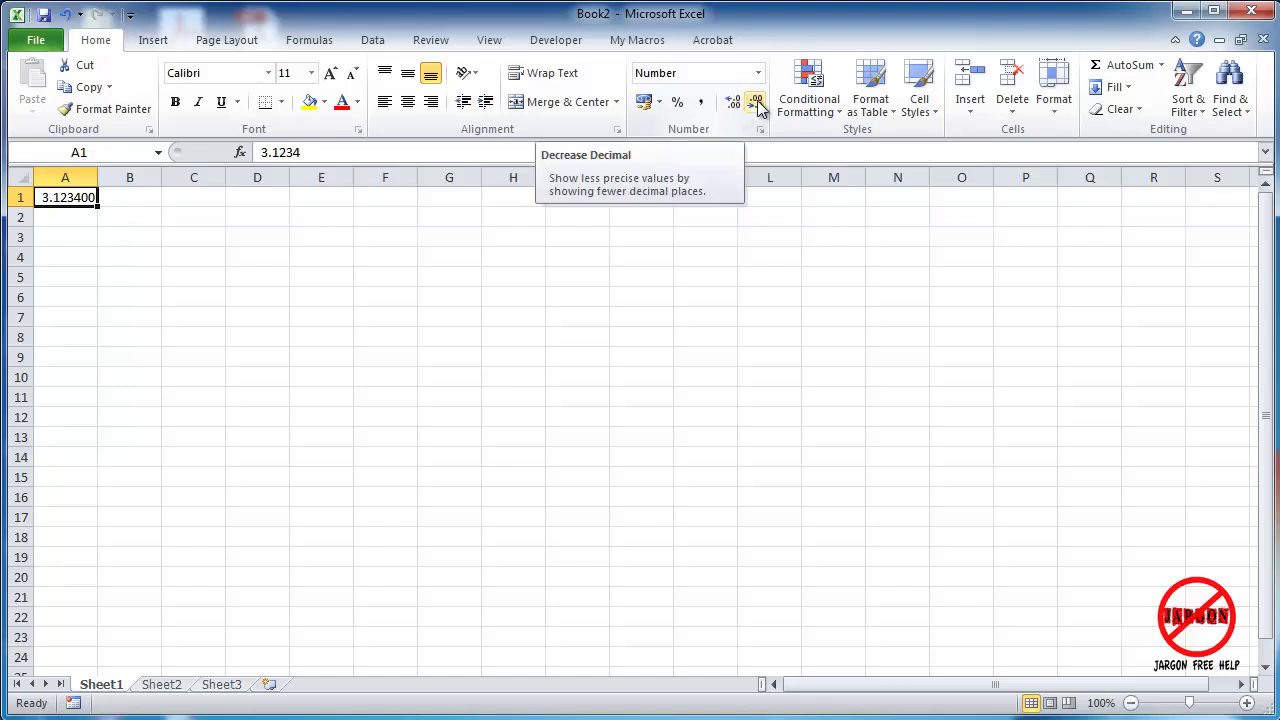
click(757, 102)
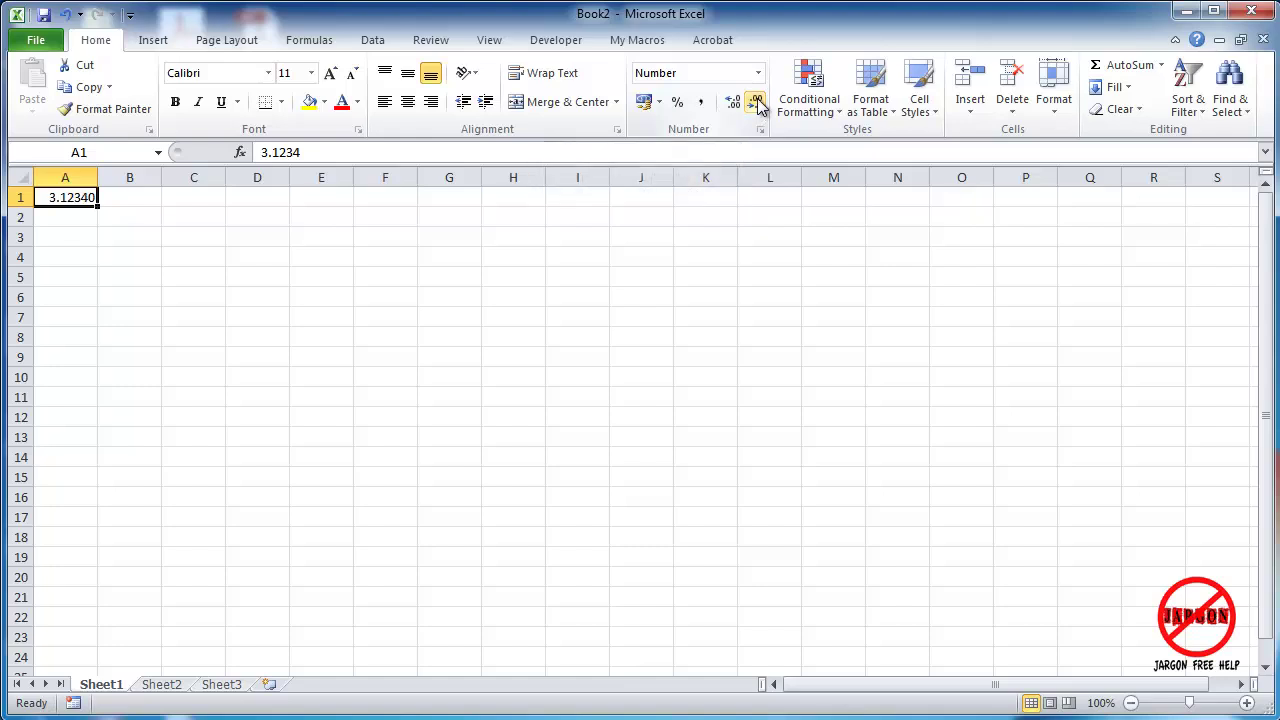
click(757, 102)
click(757, 102)
click(757, 102)
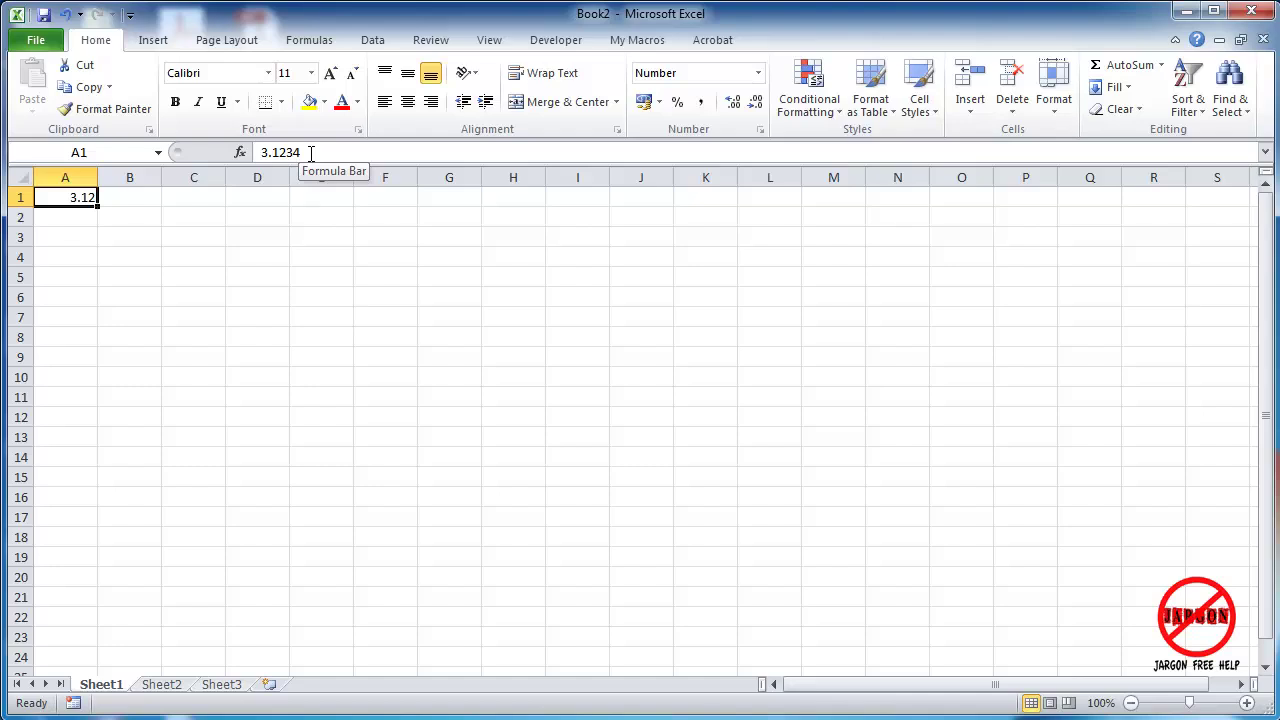
click(756, 103)
click(756, 103)
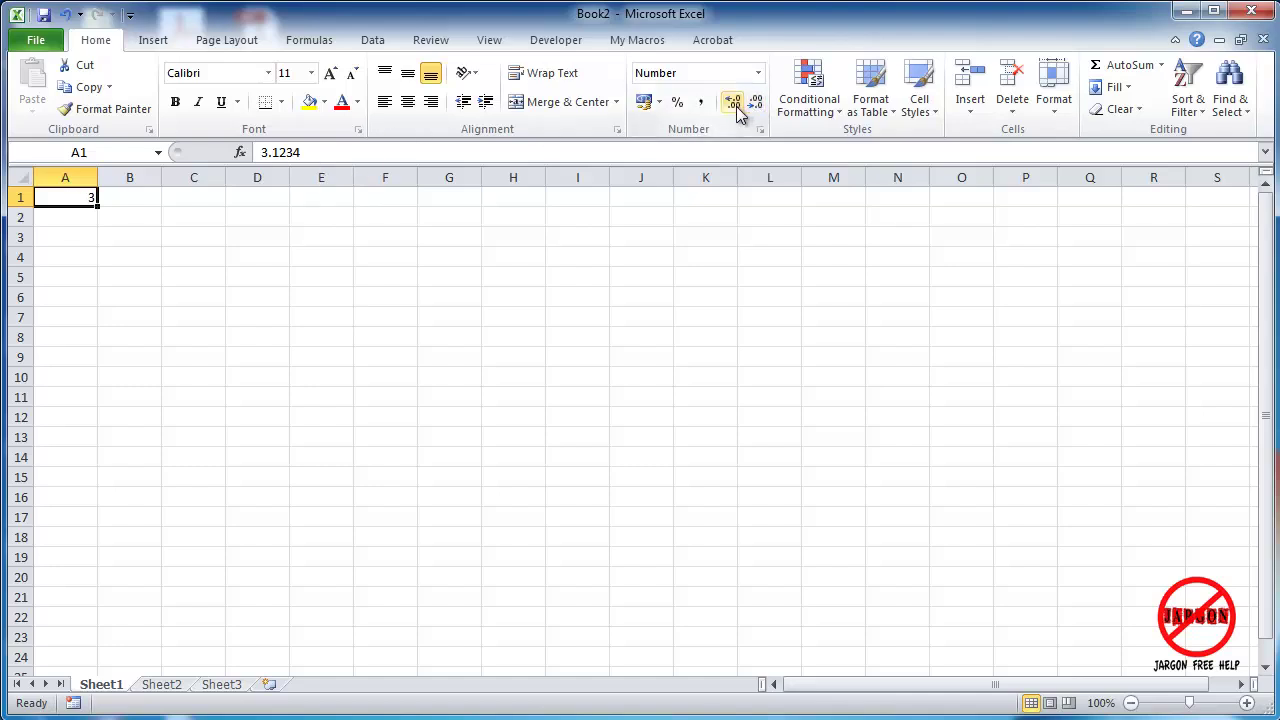
Enter the value 3.56 in cell A2, directly below the first number.
click(63, 216)
text(3.56)
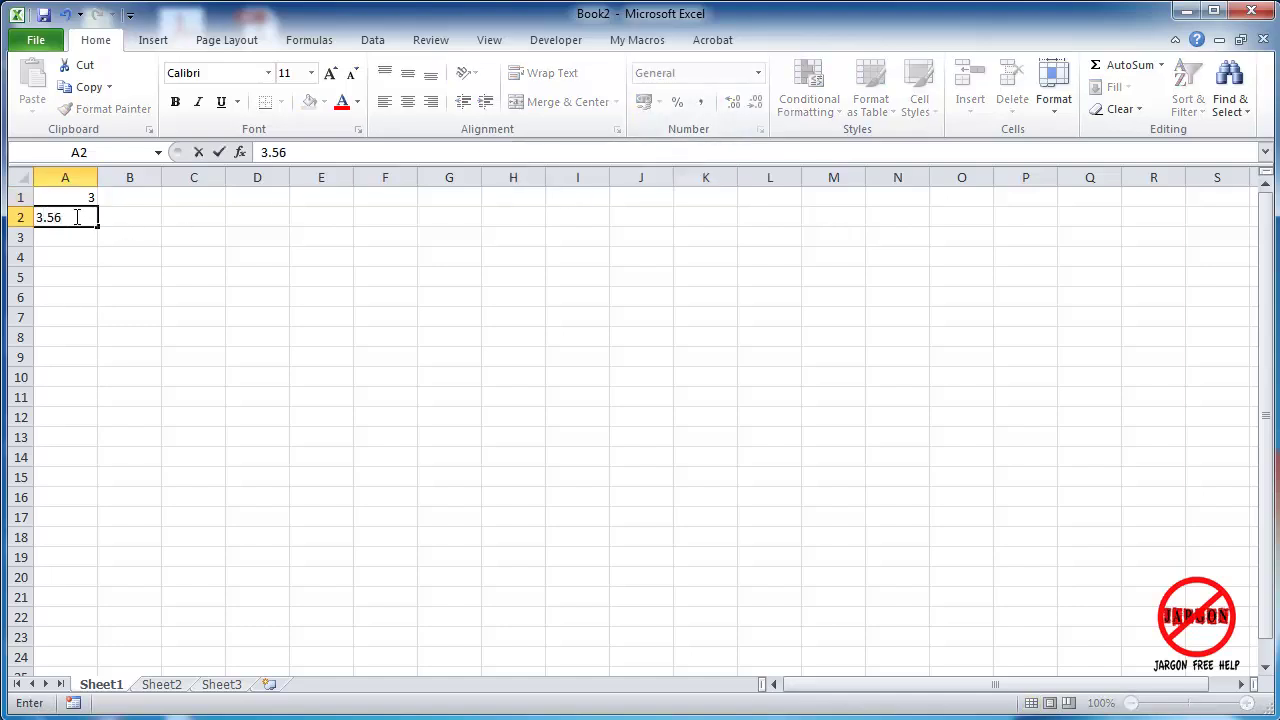
key(Return)
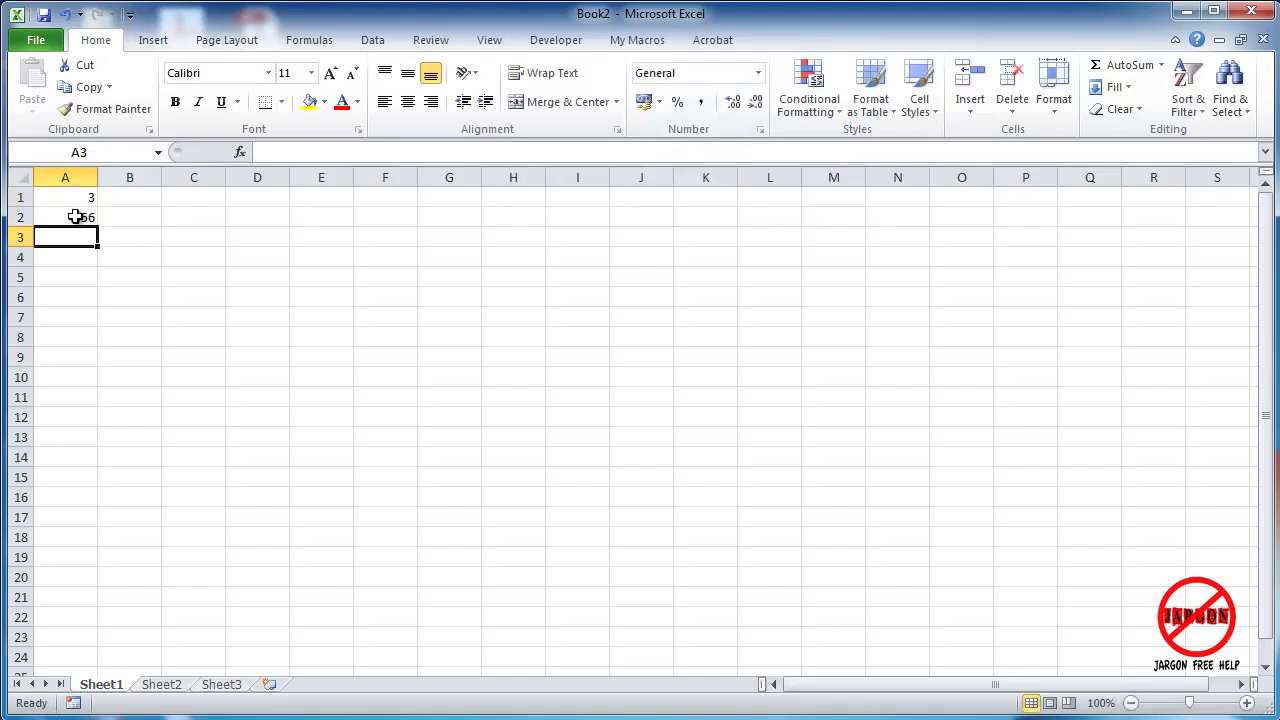
Reduce the decimal places shown in cell A2 to zero, and restore them to two.
click(75, 216)
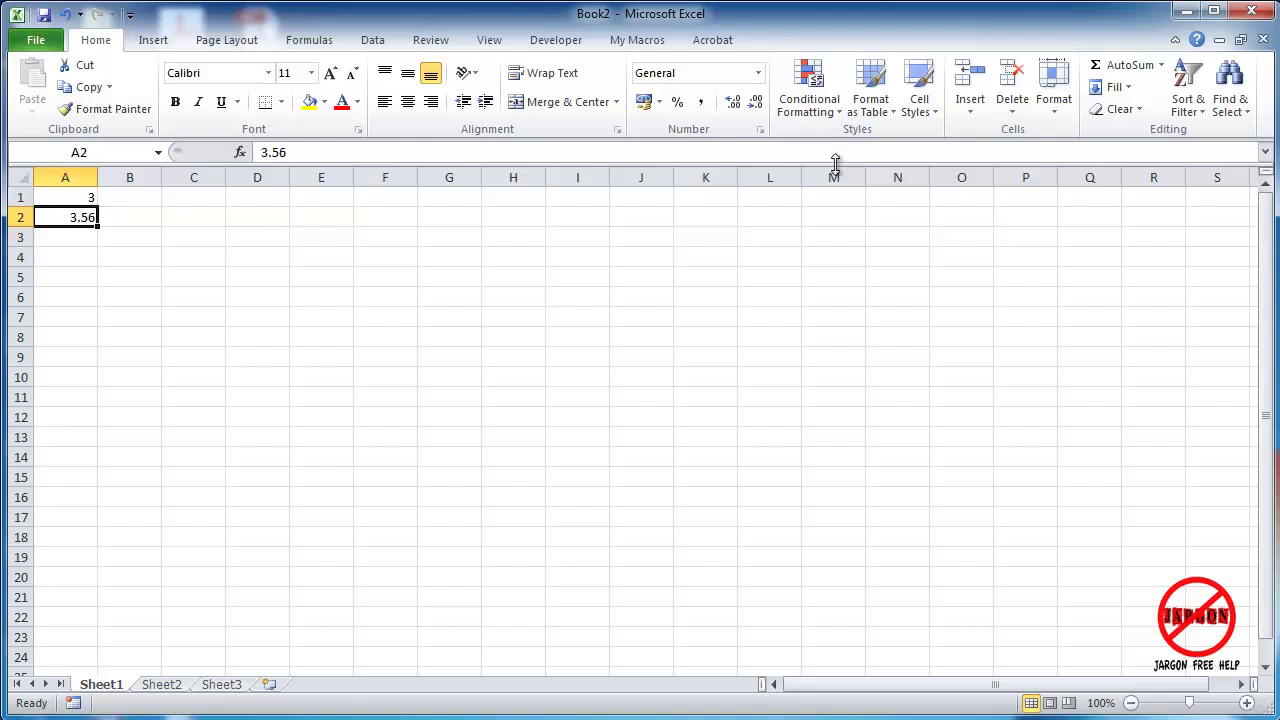
click(753, 104)
click(753, 104)
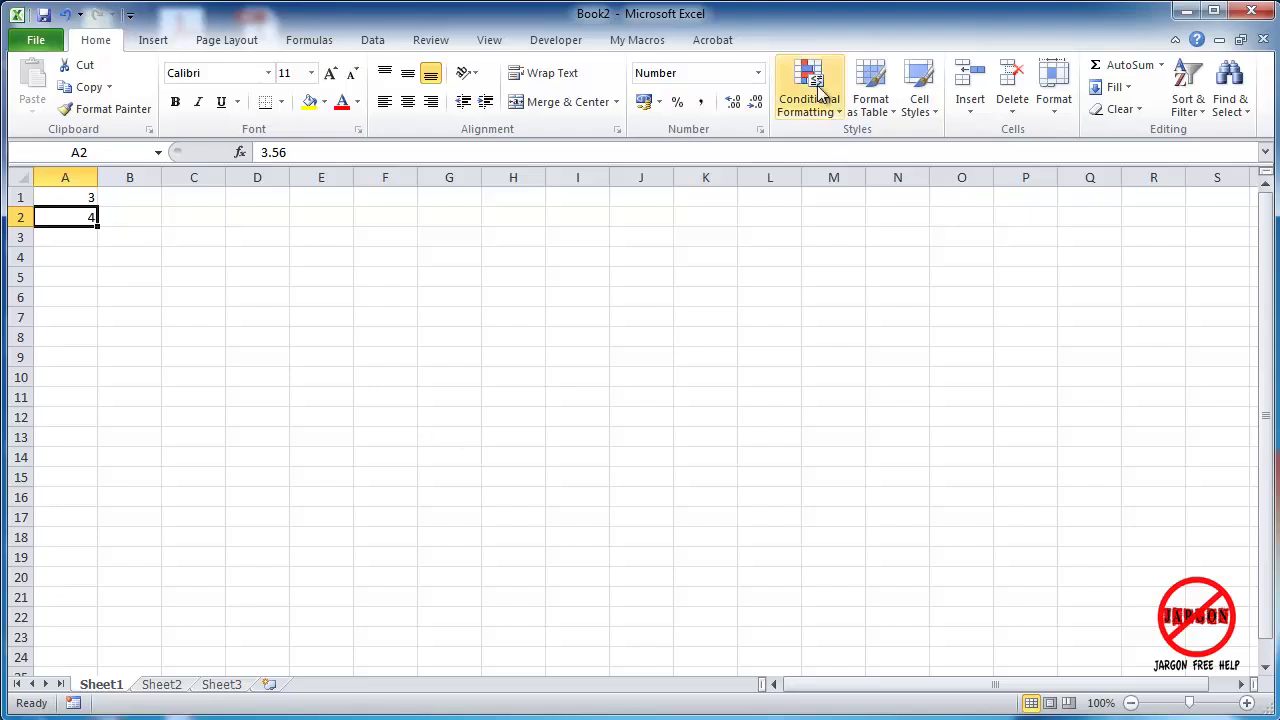
click(733, 105)
click(733, 105)
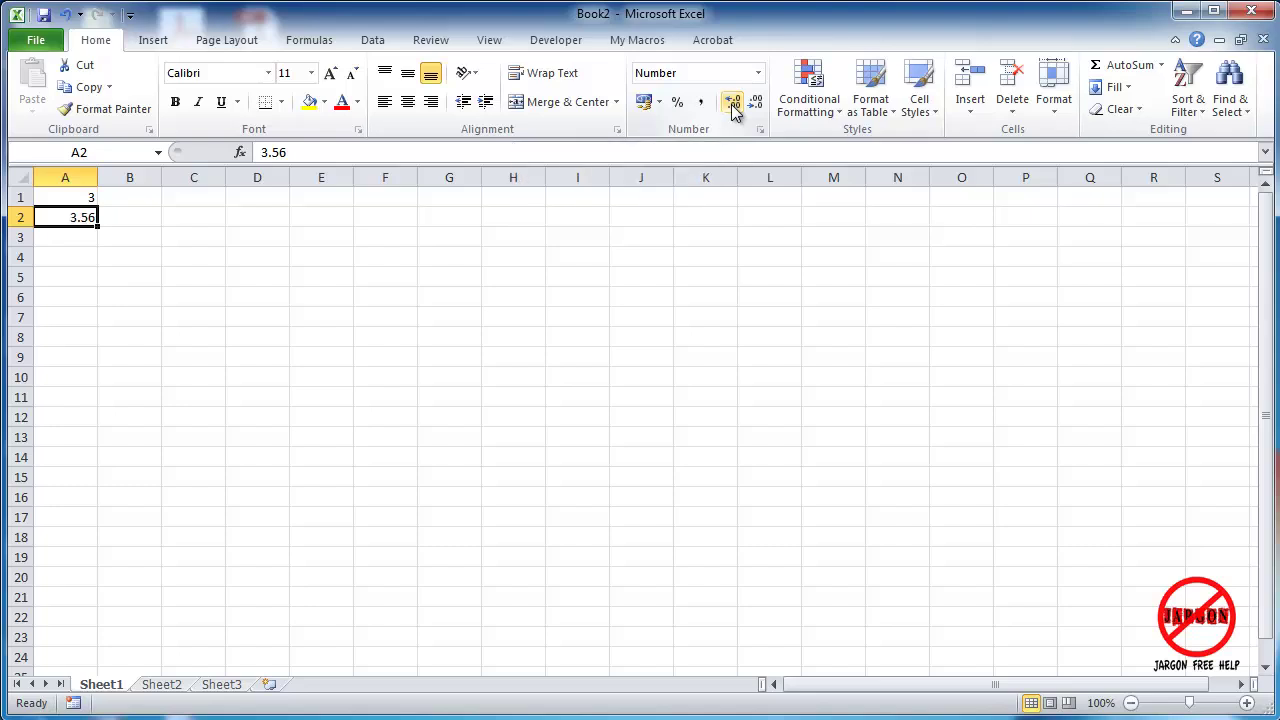
Open the cell formatting settings for A2, preview the General category and choose the Number category.
right_click(82, 221)
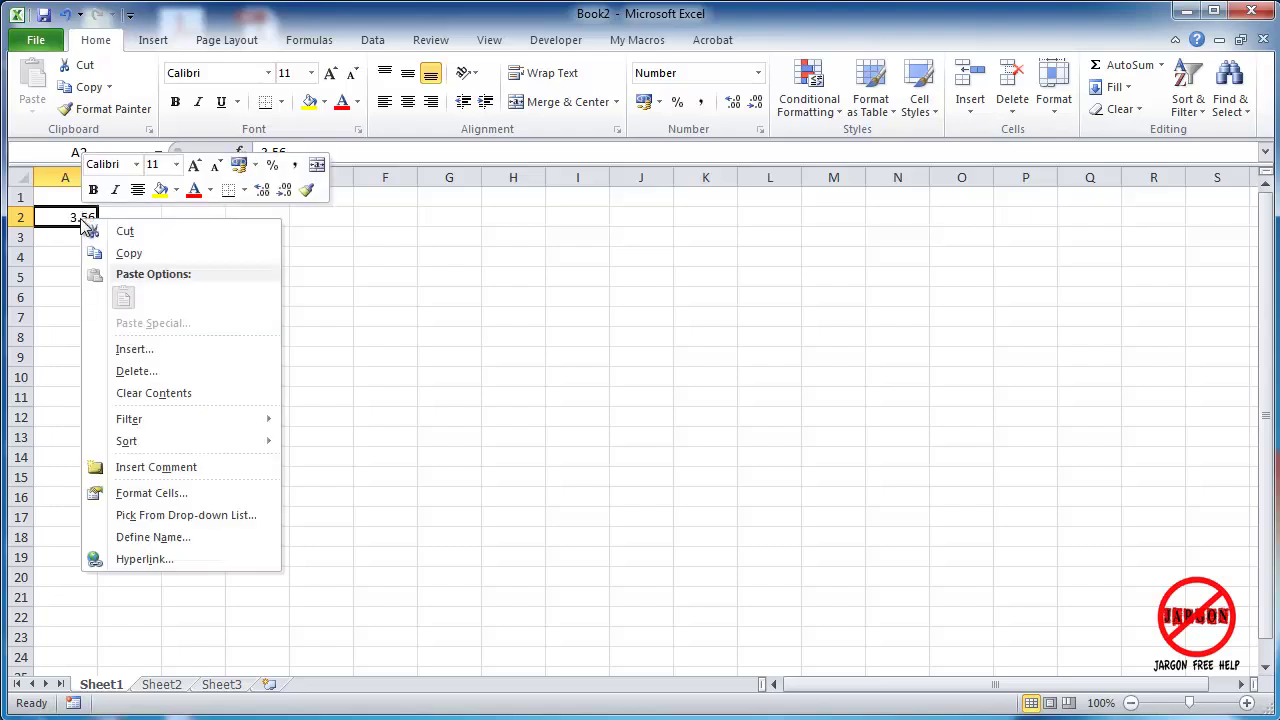
click(207, 491)
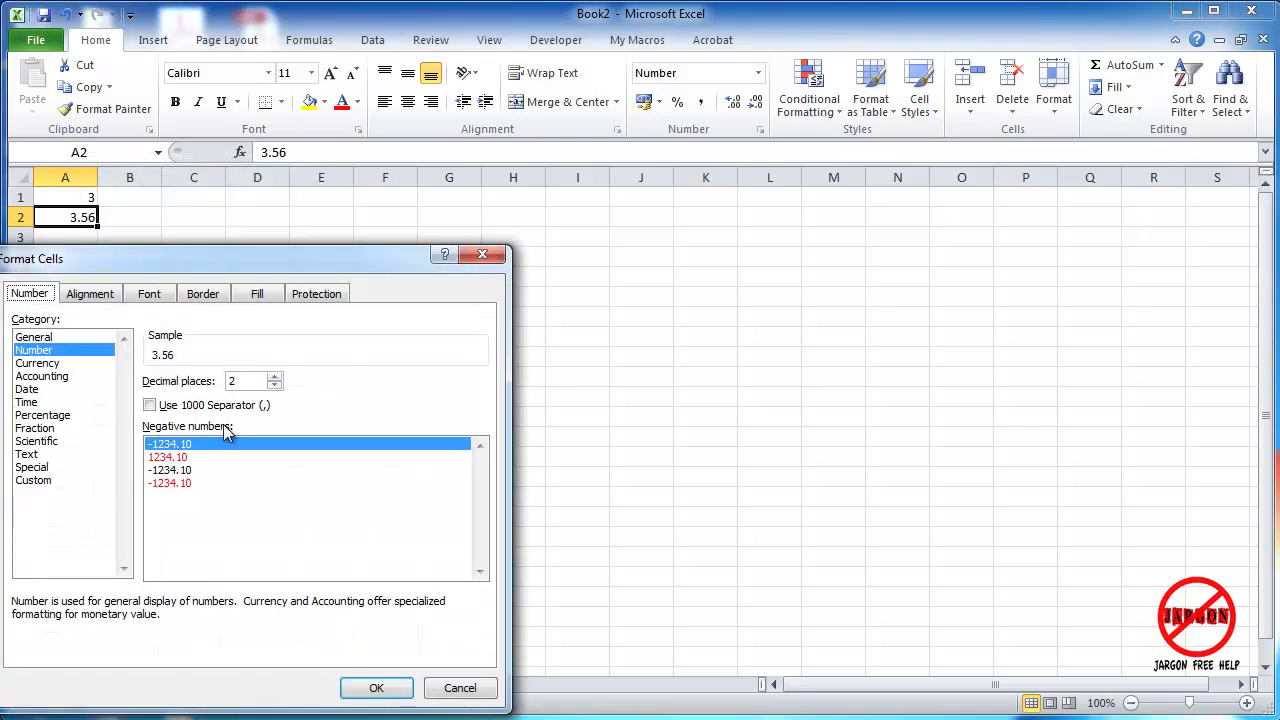
drag(215, 261, 474, 134)
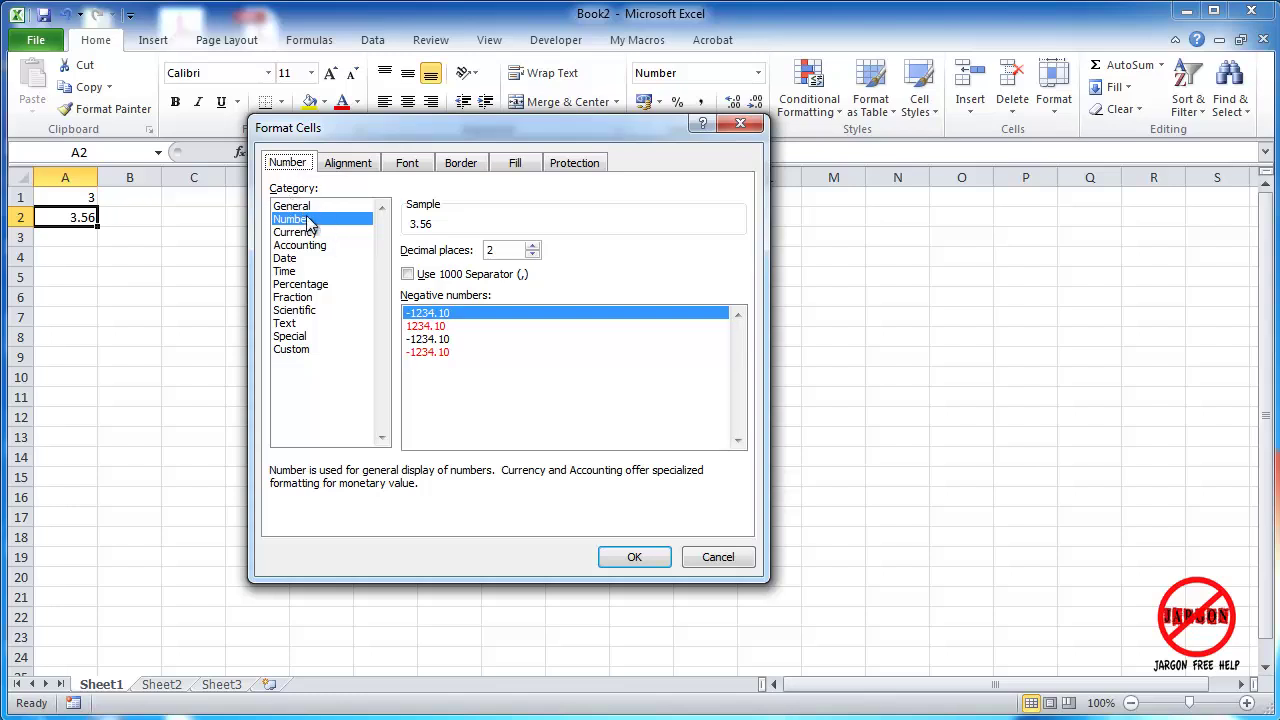
key(Up)
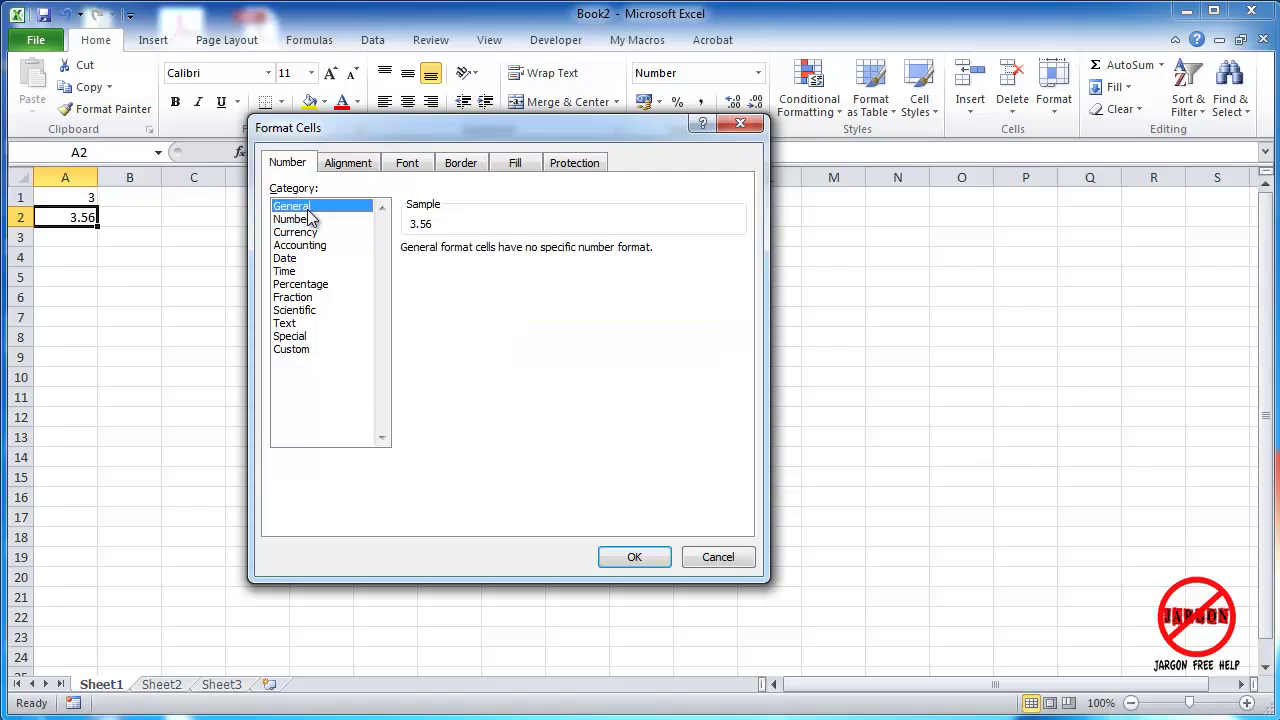
click(310, 220)
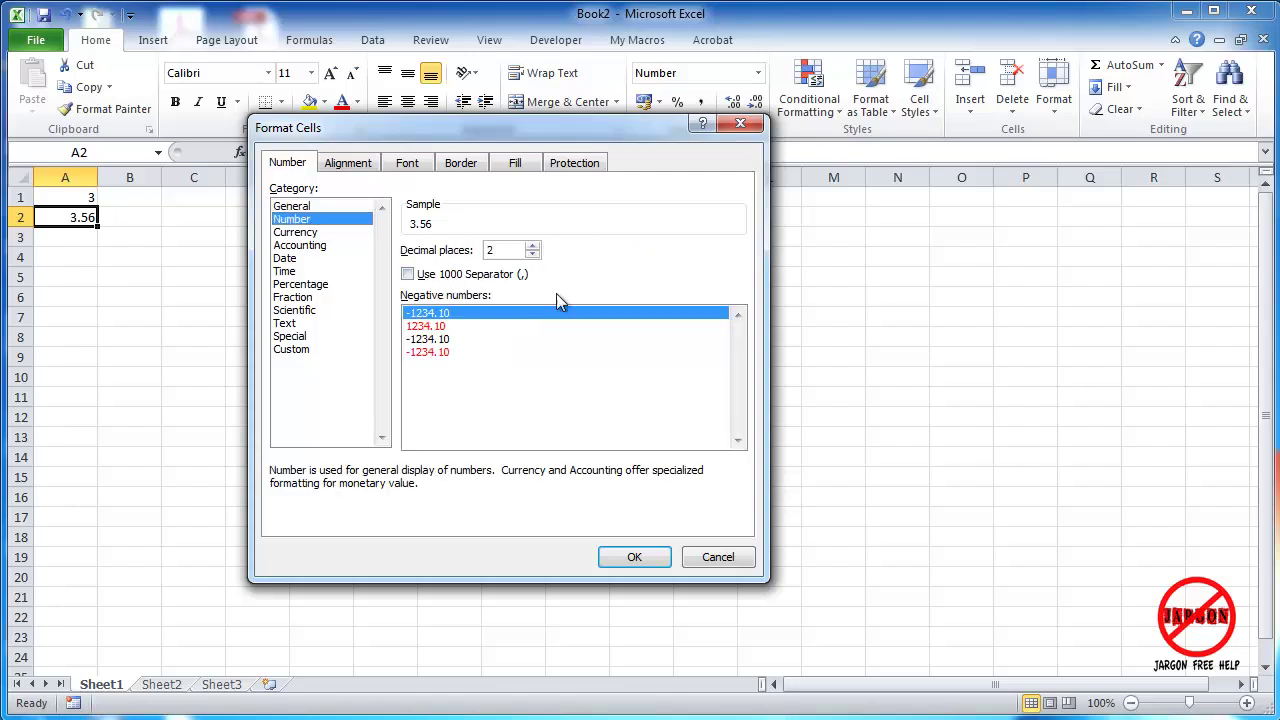
Set the decimal places for cell A2's Number format to 1.
double_click(496, 249)
text(1)
click(532, 254)
click(532, 246)
click(532, 246)
click(535, 255)
Enable the 1000 separator, choose the red -1,234.0 style for negative numbers, and apply the formatting to cell A2.
click(416, 279)
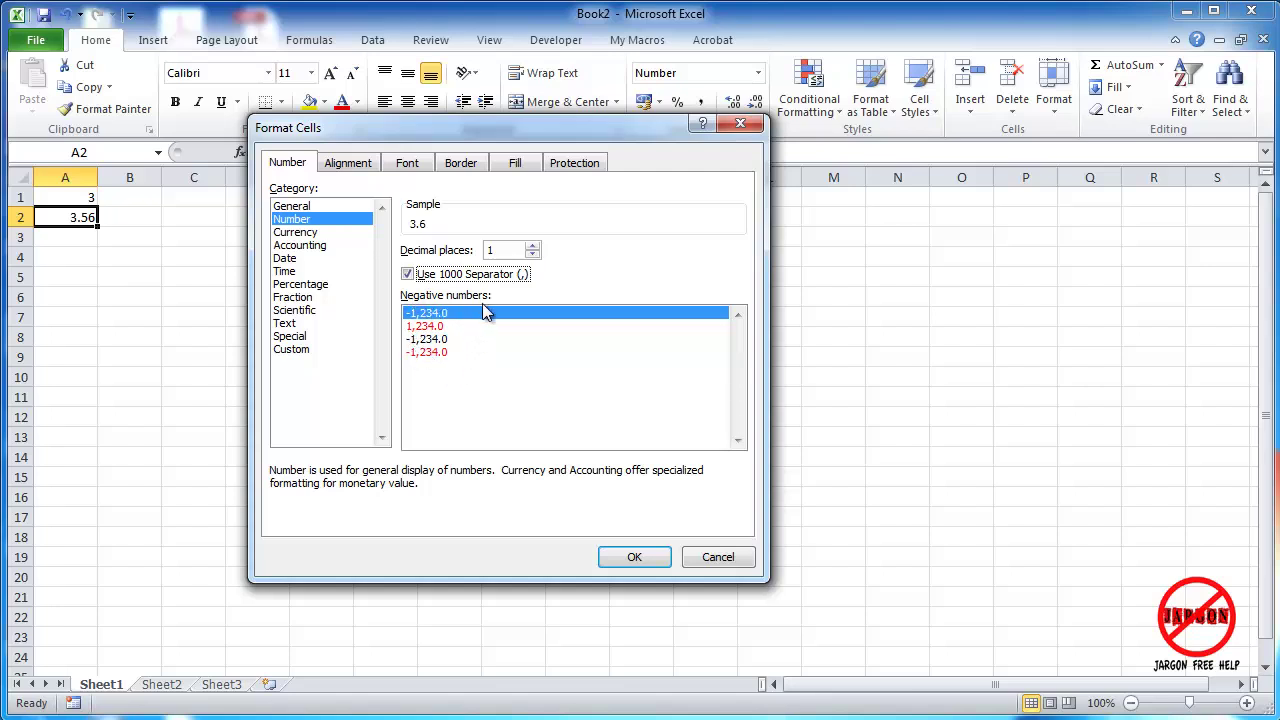
click(418, 326)
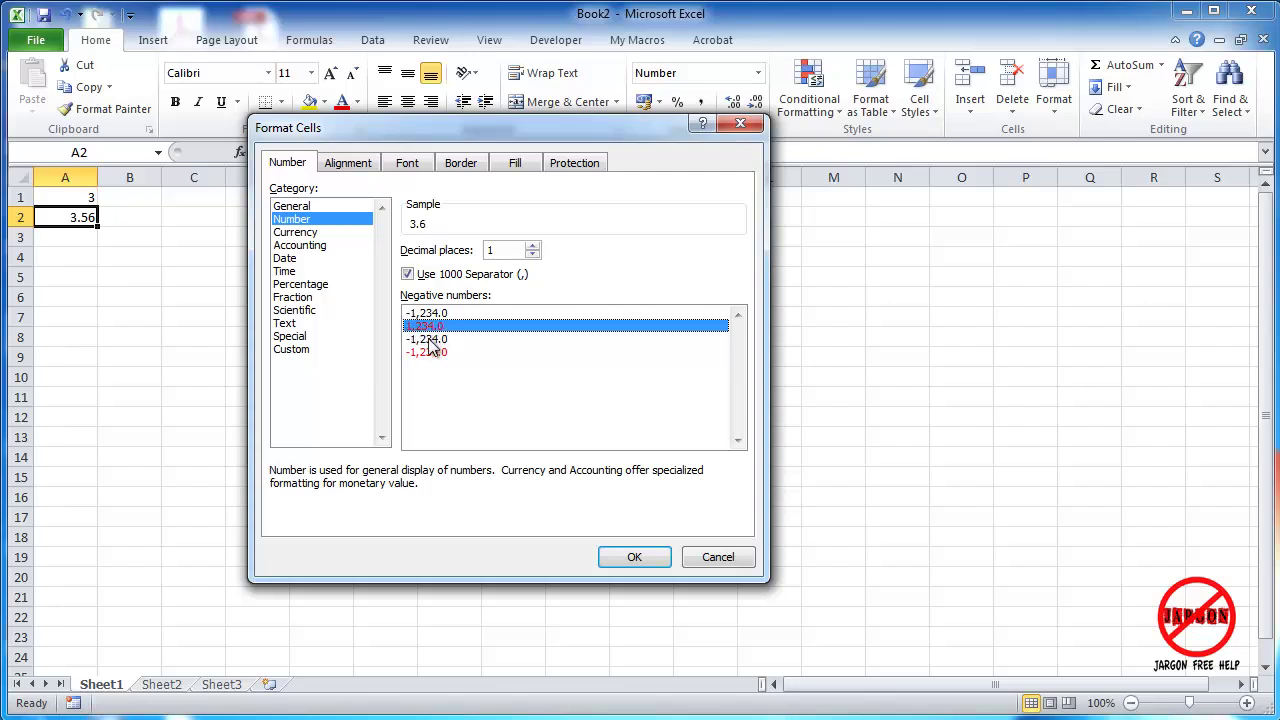
click(430, 341)
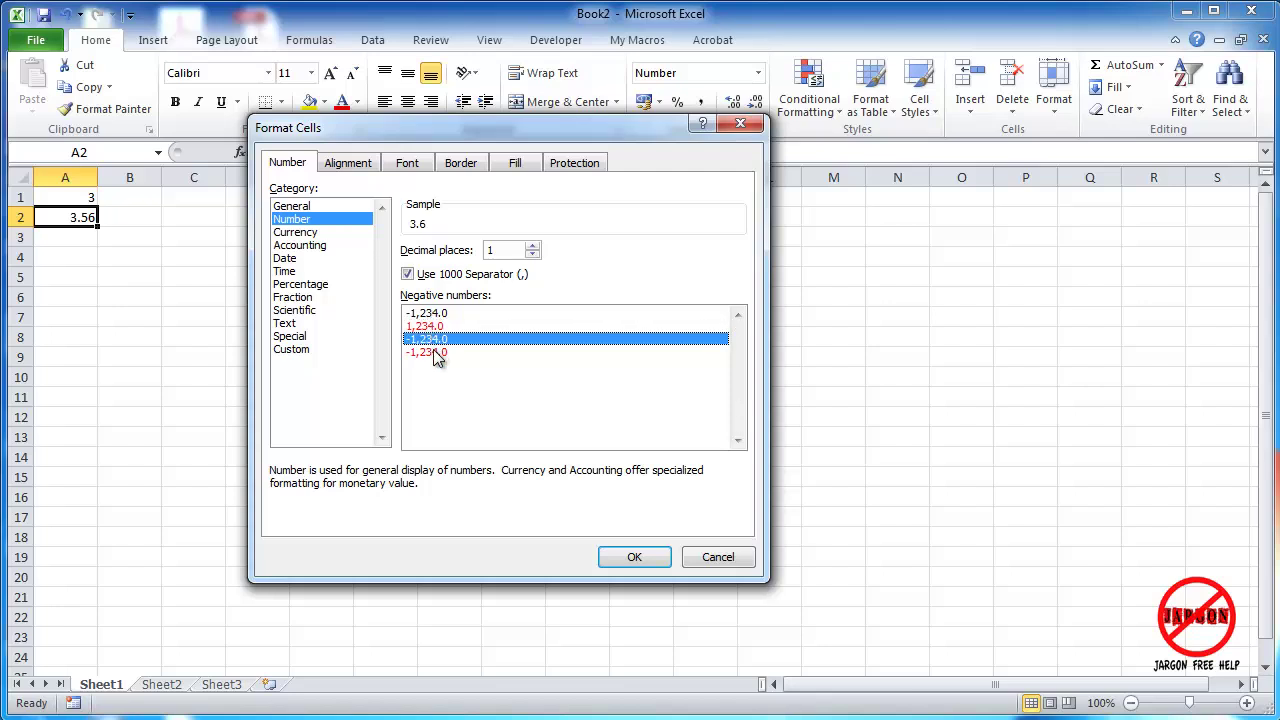
click(426, 355)
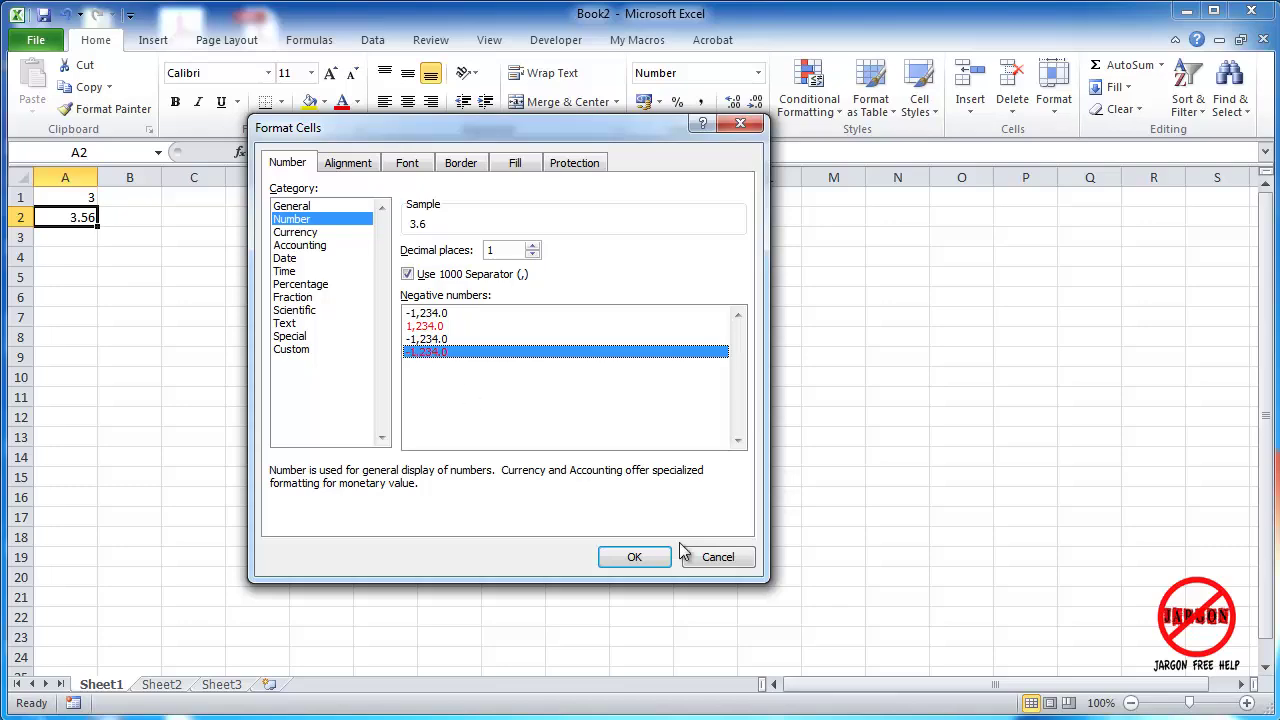
click(634, 558)
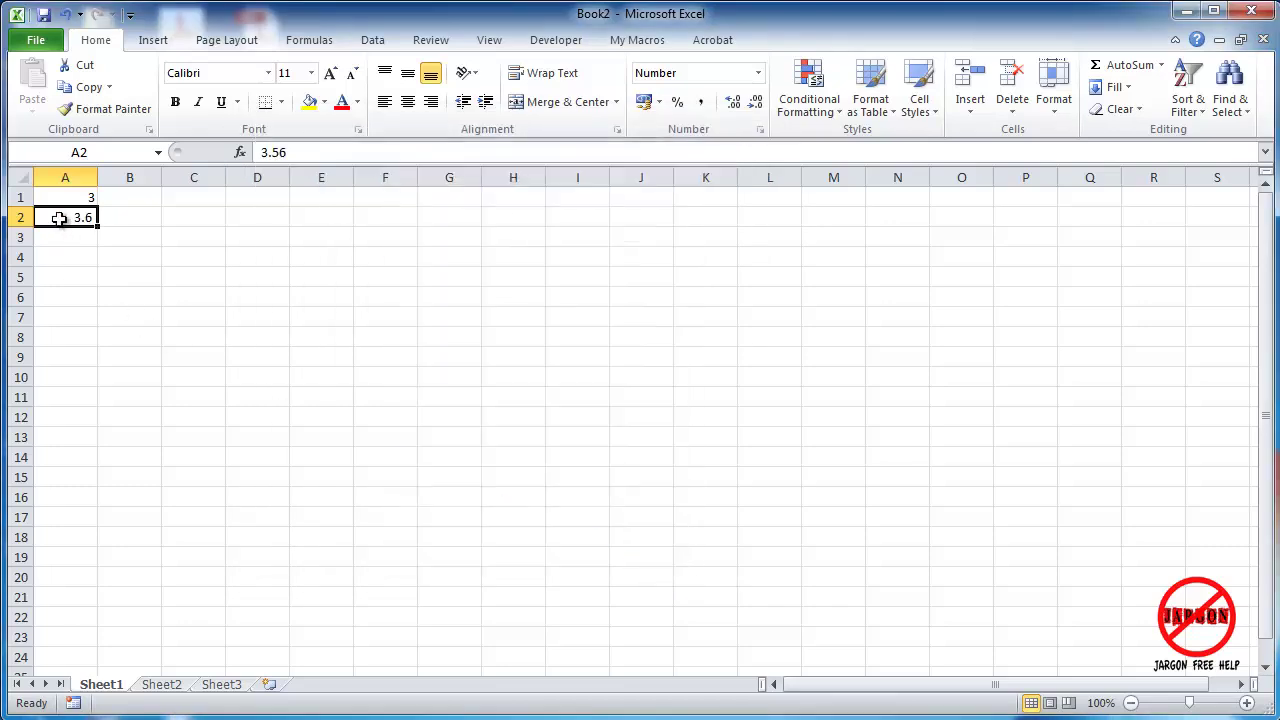
Replace the value in cell A2 with 3000 to test the thousands separator.
text(5000)
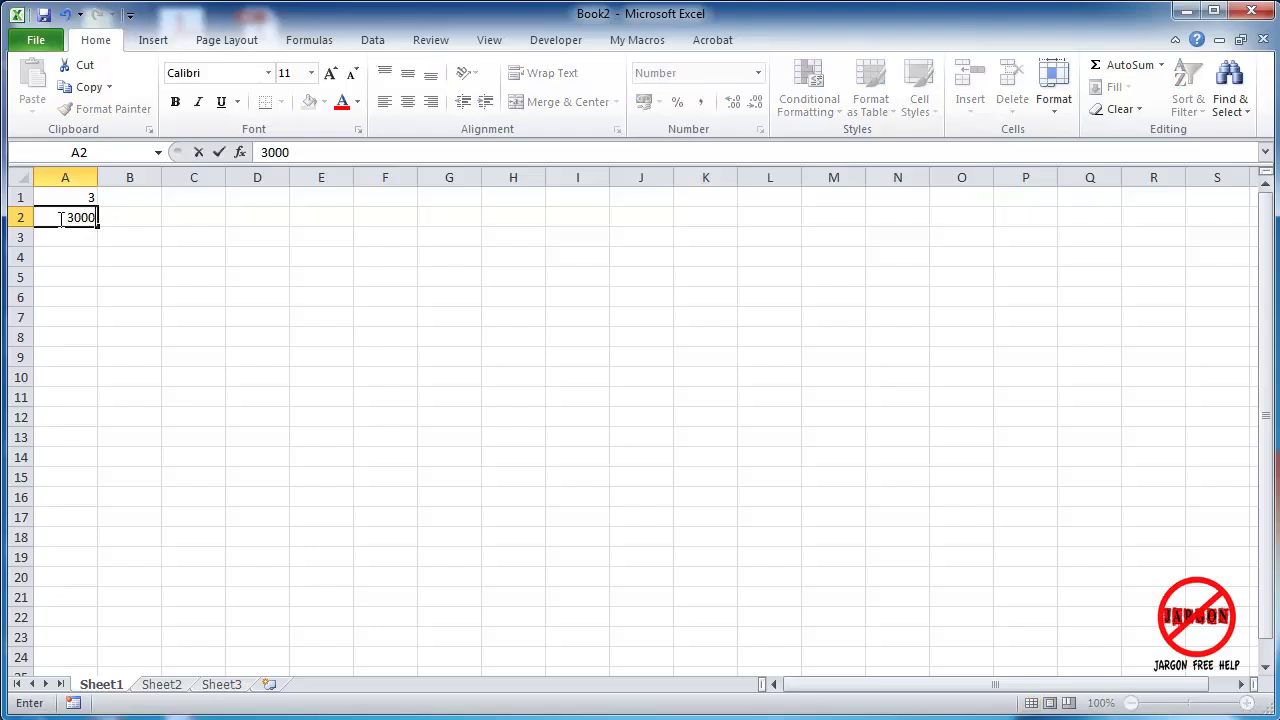
key(Return)
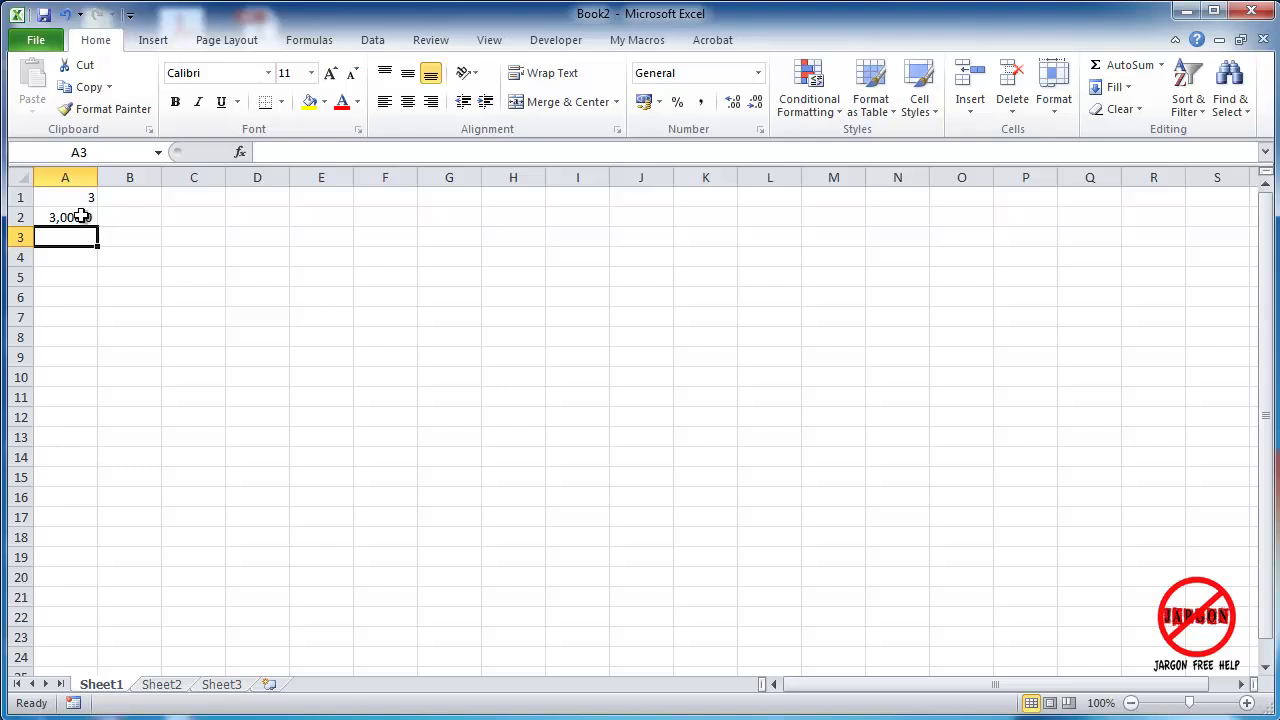
Replace the value in cell A2 with -3000 to test the negative number format.
click(84, 216)
text(-)
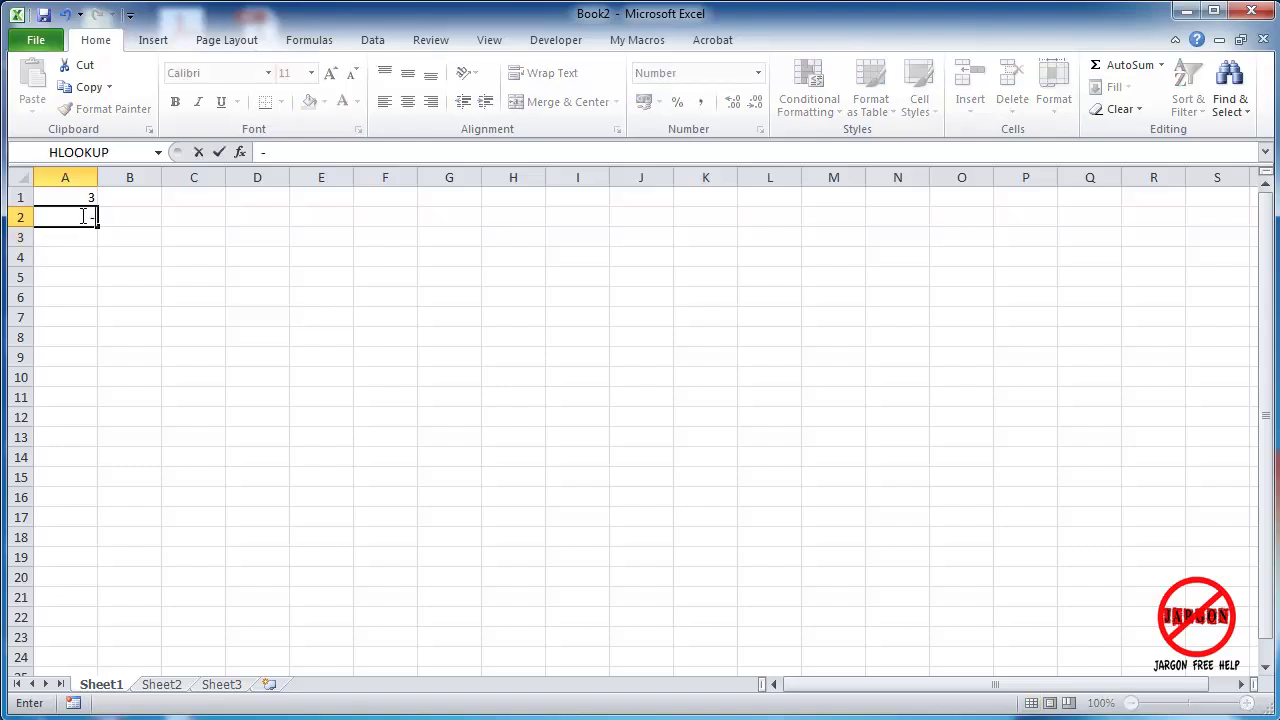
text(3000)
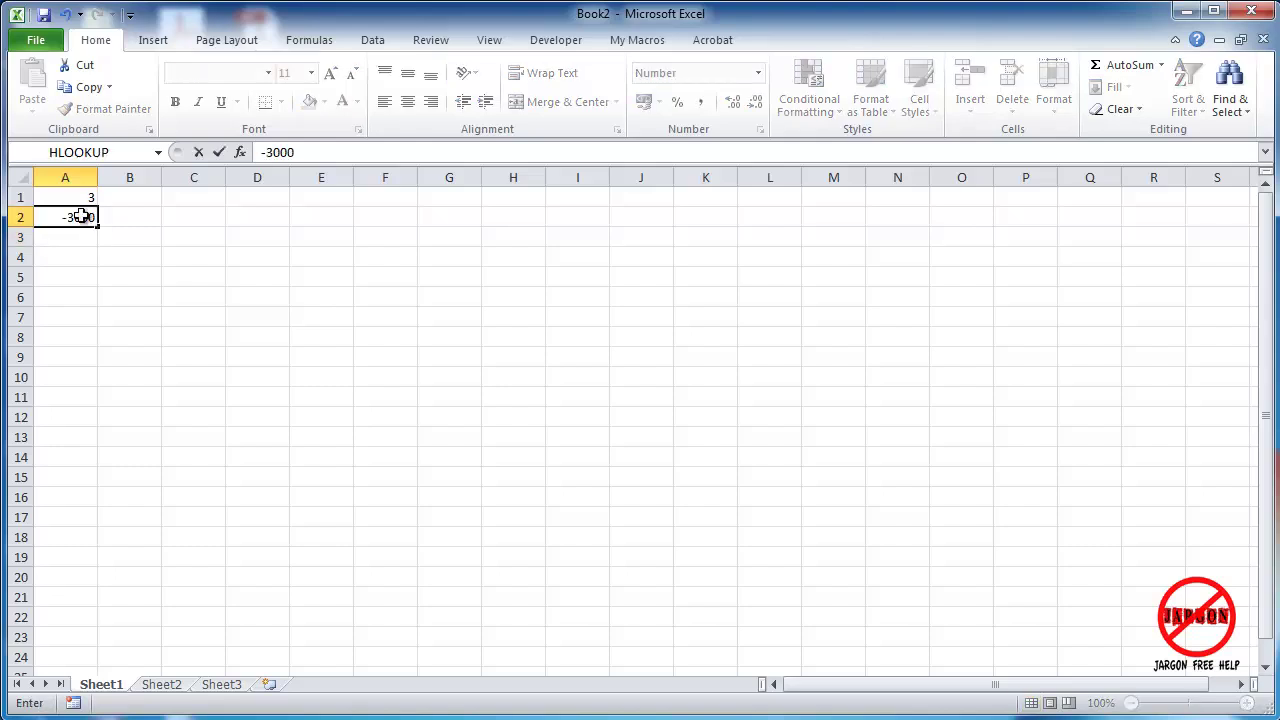